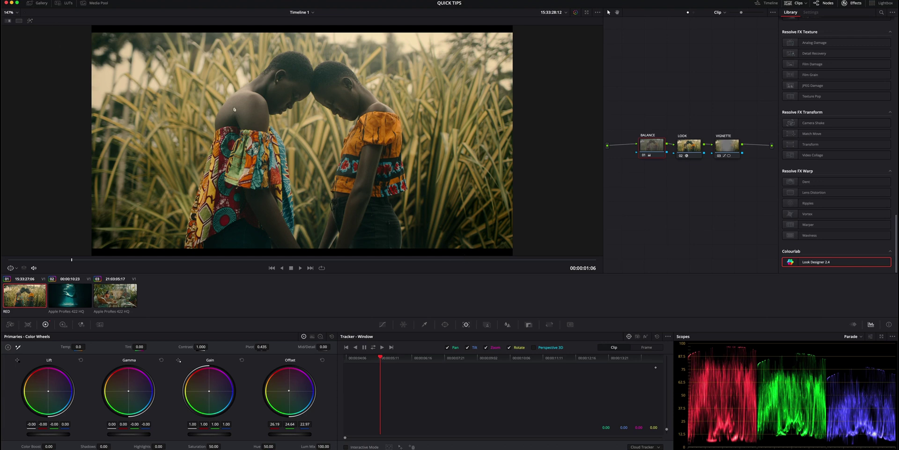
Play the plant clip forward from 00:00:01:06 to 00:00:03:12 in the viewer
key("space")
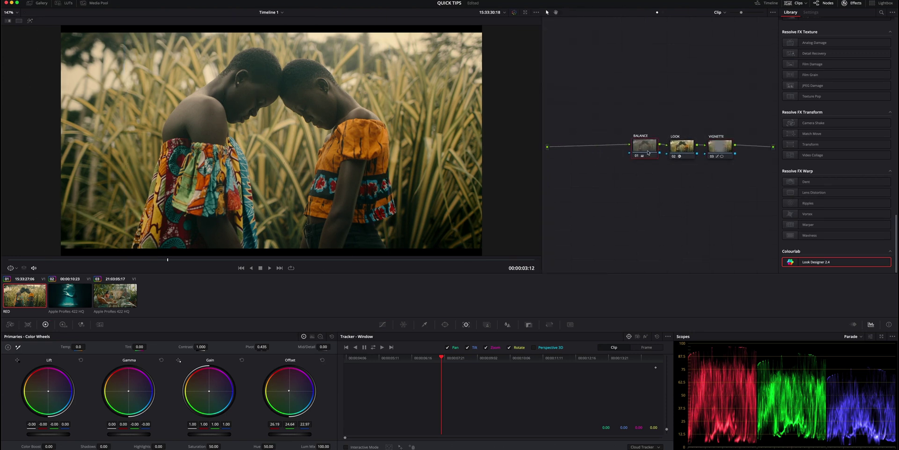
Insert a node before BALANCE with 2-frame temporal NR, 7.5 thresholds and spatial chroma 6.9
key("shift+s")
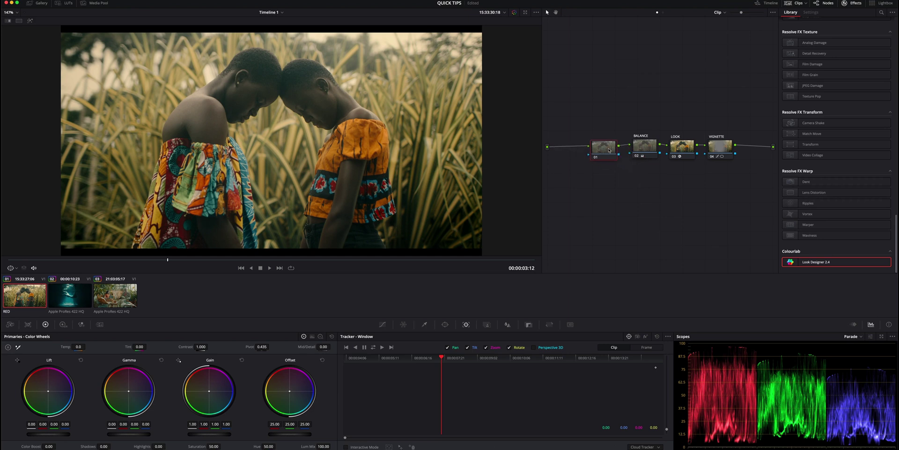
left_click_drag(609, 150, 605, 149)
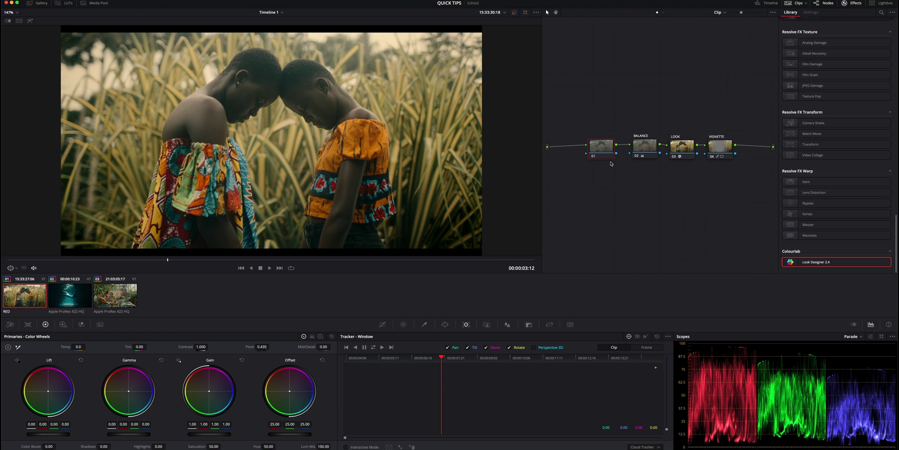
left_click(100, 324)
left_click(47, 360)
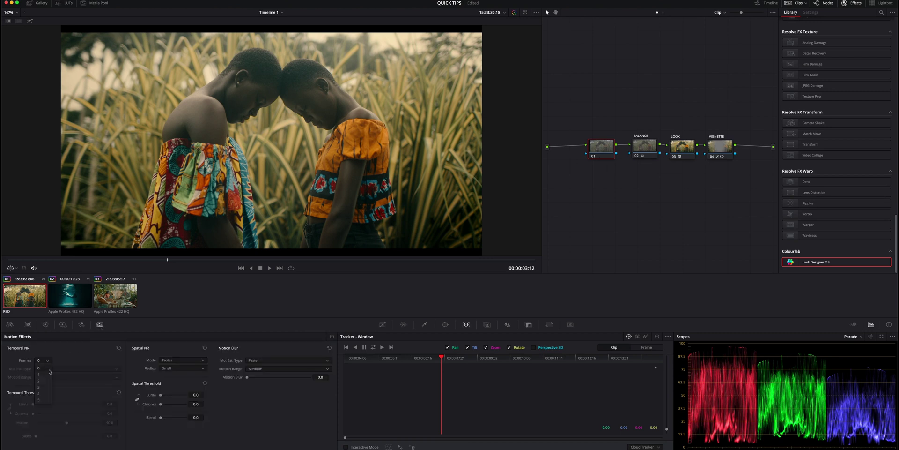
left_click(42, 380)
left_click_drag(33, 406, 38, 405)
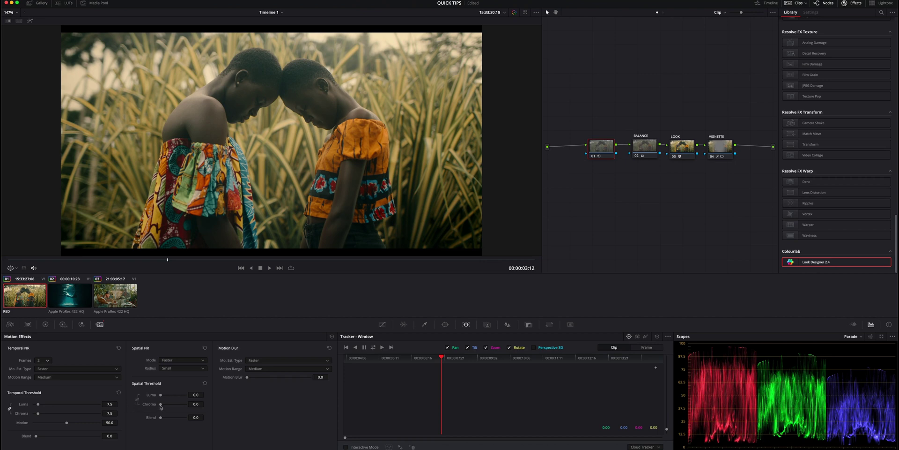
left_click_drag(161, 406, 162, 406)
Fit the image in the viewer and shift the noise reduction node left in the graph
scroll(378, 146, "up", 5)
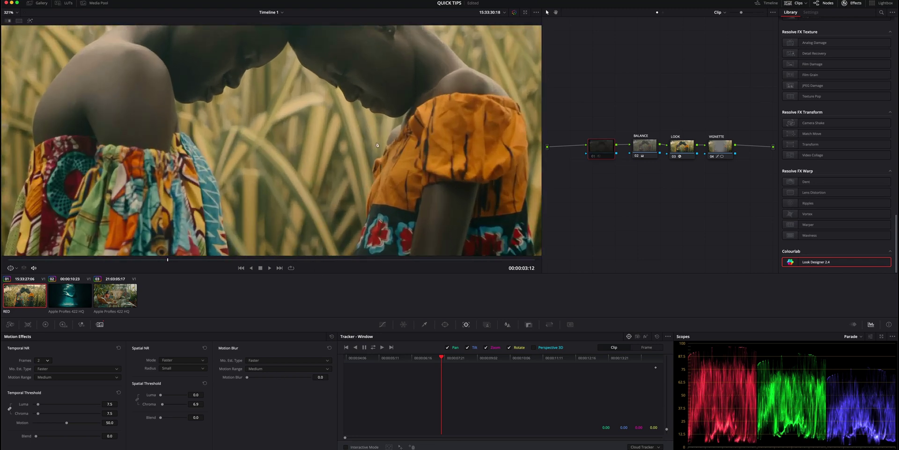
scroll(378, 145, "down", 5)
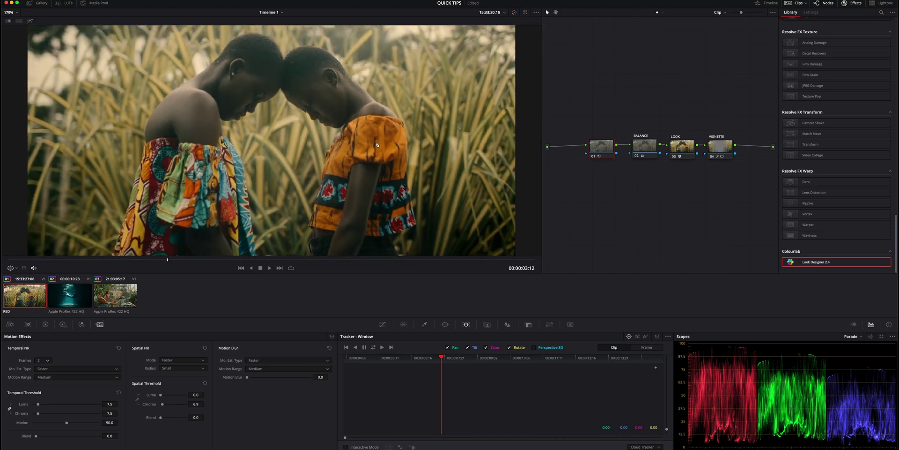
right_click(377, 144)
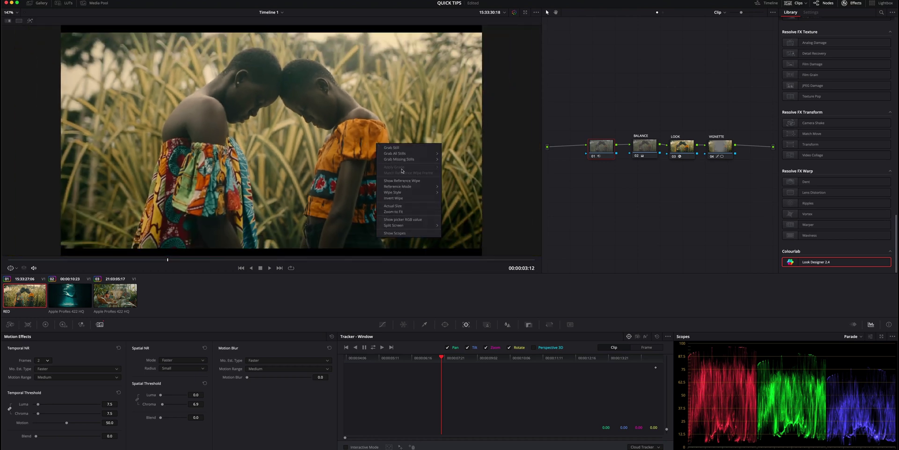
left_click(407, 215)
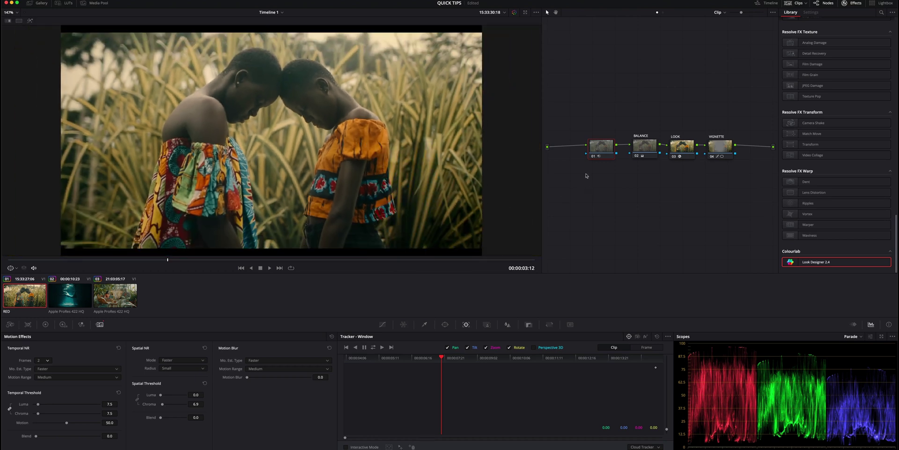
left_click_drag(600, 152, 582, 152)
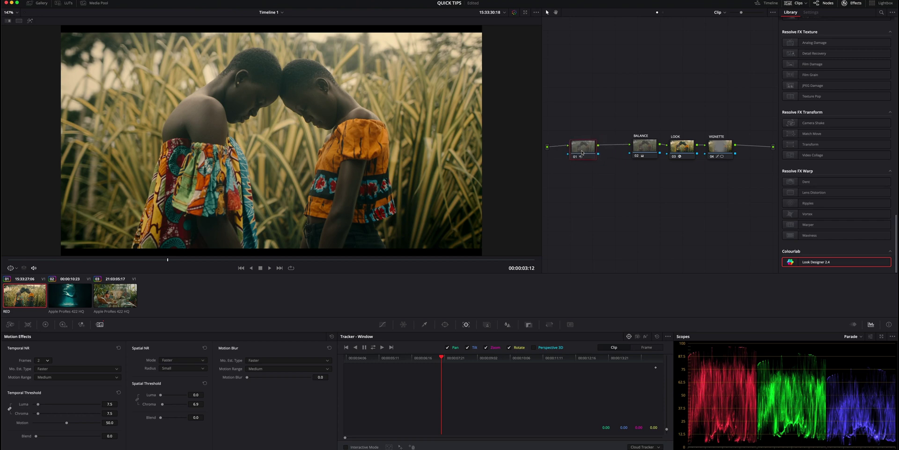
Save the noise reduction node as a shared node labelled NR
right_click(583, 152)
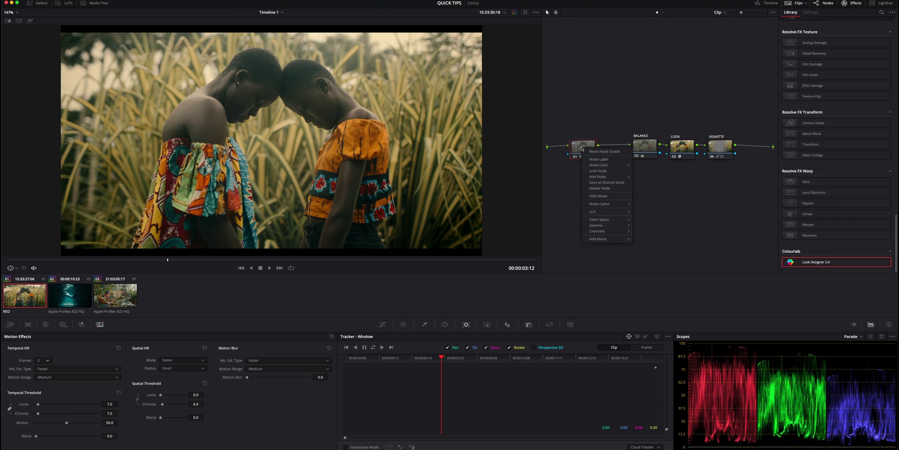
left_click(610, 183)
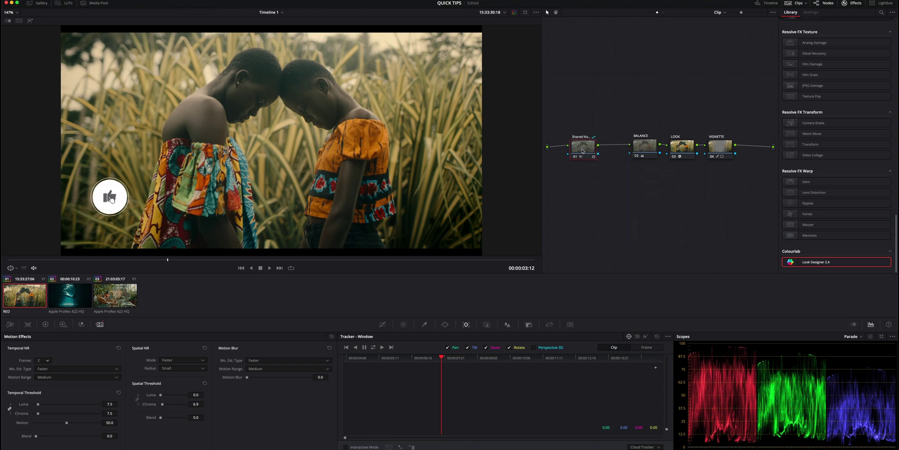
type("NR")
key("Return")
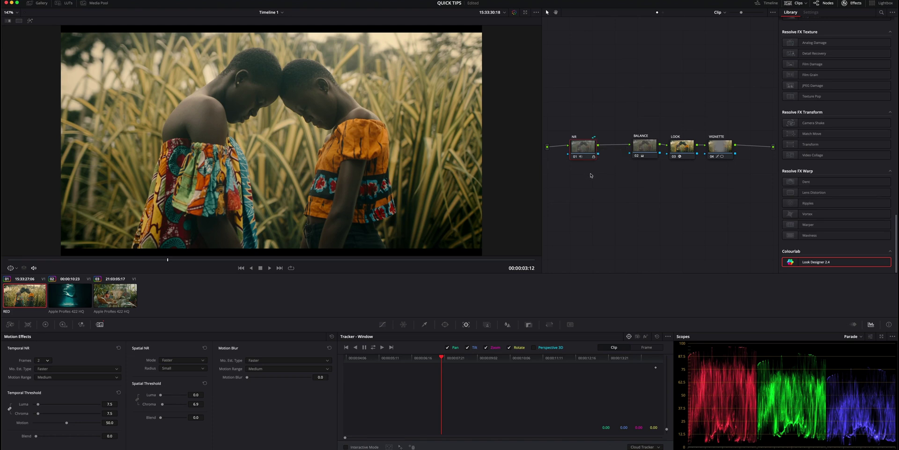
left_click_drag(579, 152, 585, 147)
Check the BALANCE and NR node settings without changes, then bring back the primary colour wheels
left_click(637, 152)
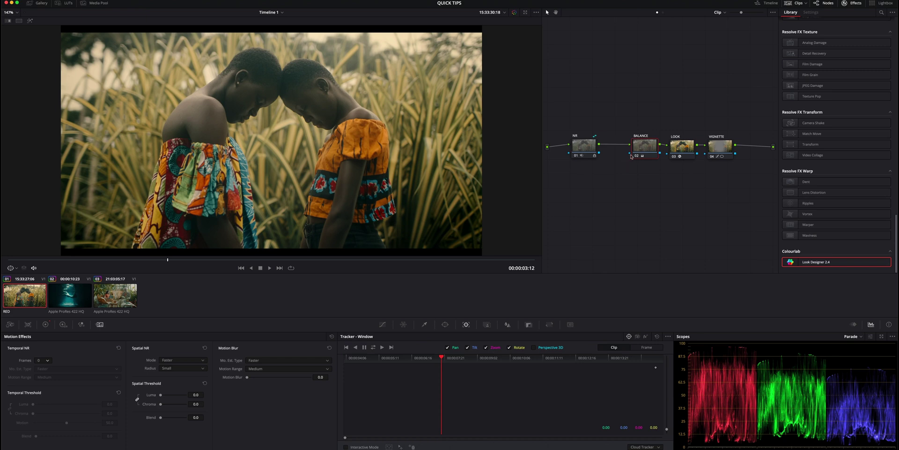
left_click(591, 147)
right_click(586, 149)
left_click(571, 164)
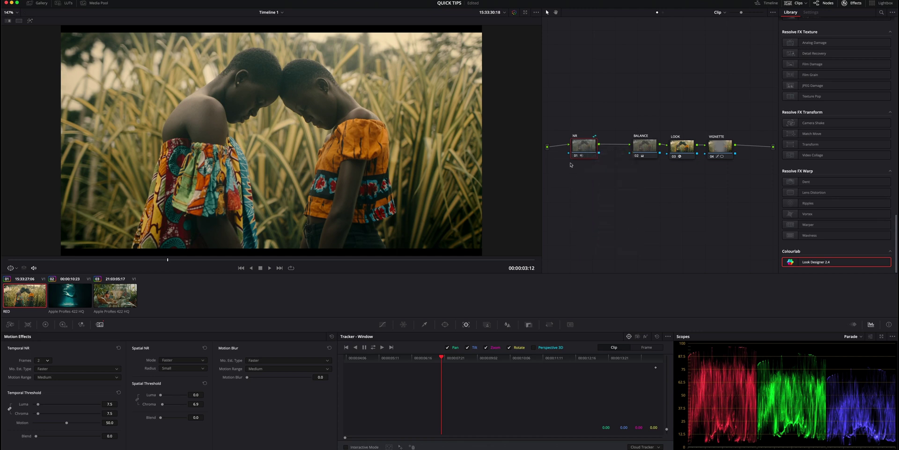
right_click(643, 148)
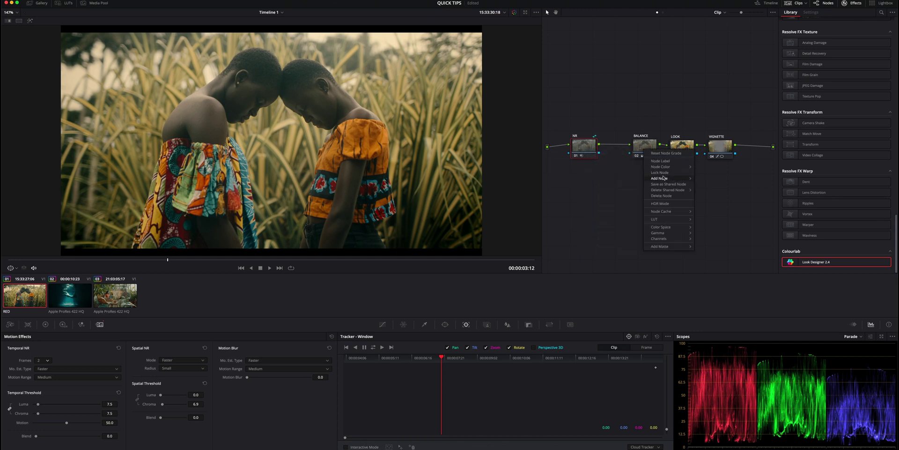
left_click(598, 153)
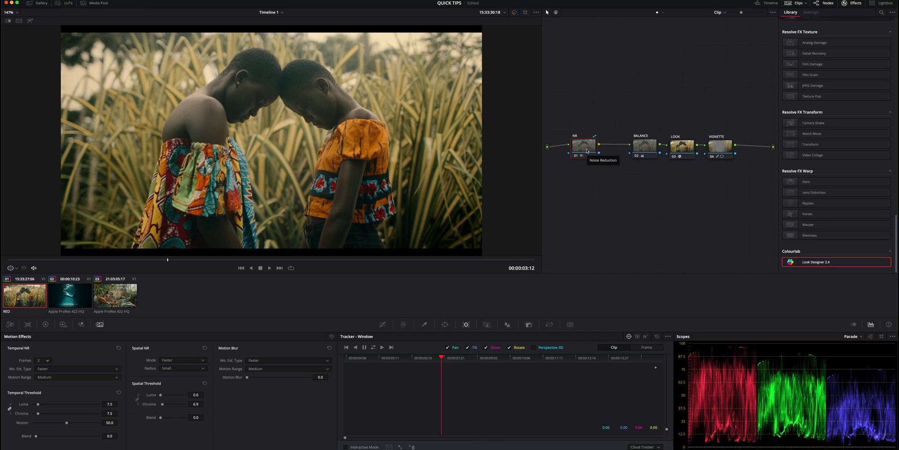
left_click(45, 324)
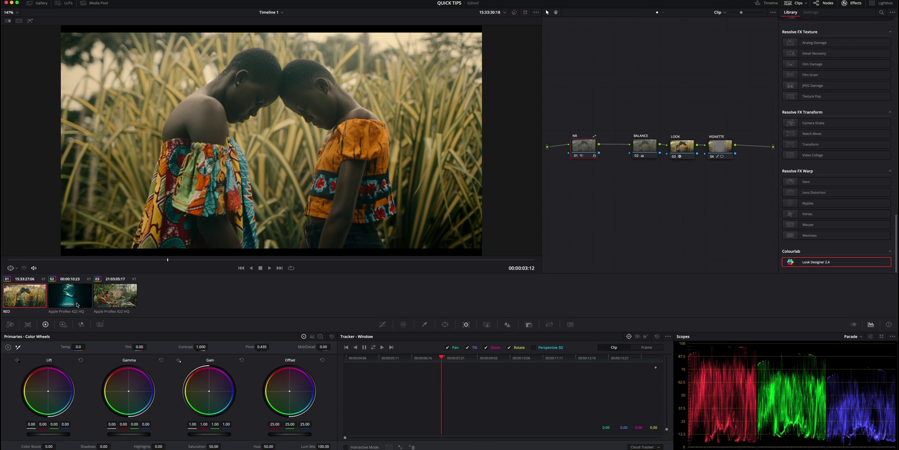
On the underwater clip, add the shared NR node and place it ahead of CONTRAST
left_click(77, 304)
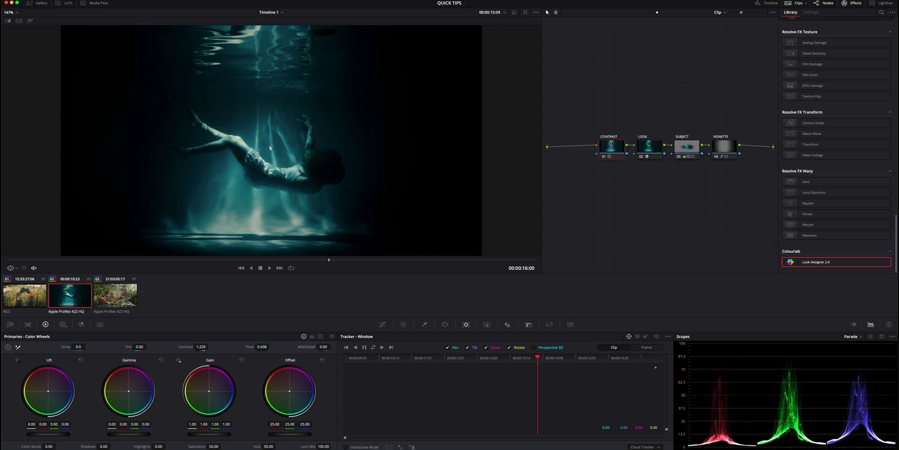
mouse_move(611, 134)
left_mouse_down()
mouse_move(594, 133)
mouse_move(604, 140)
left_mouse_up()
right_click(597, 148)
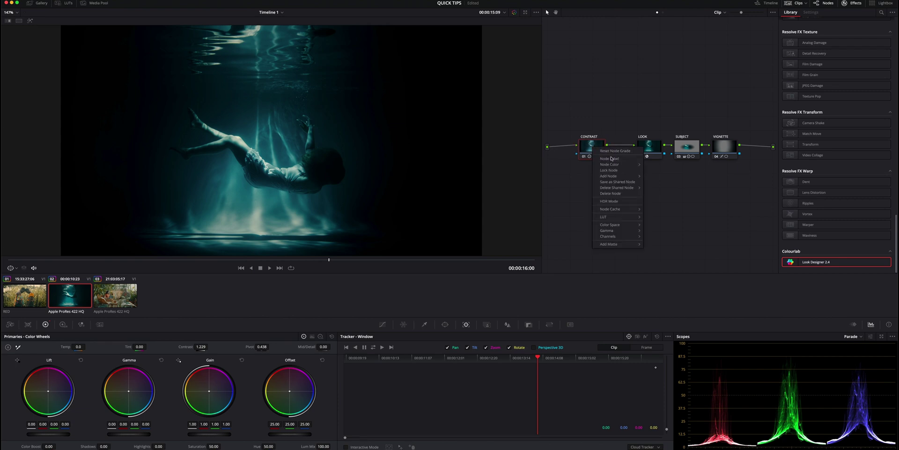
mouse_move(611, 176)
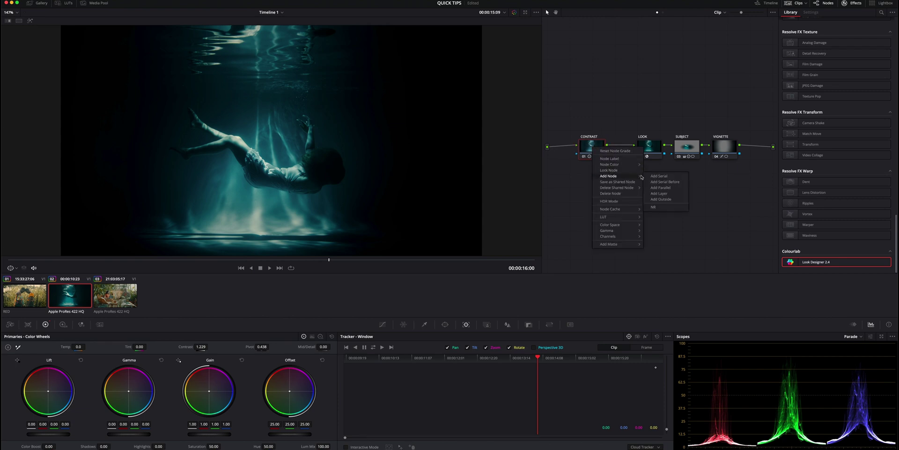
left_click(673, 207)
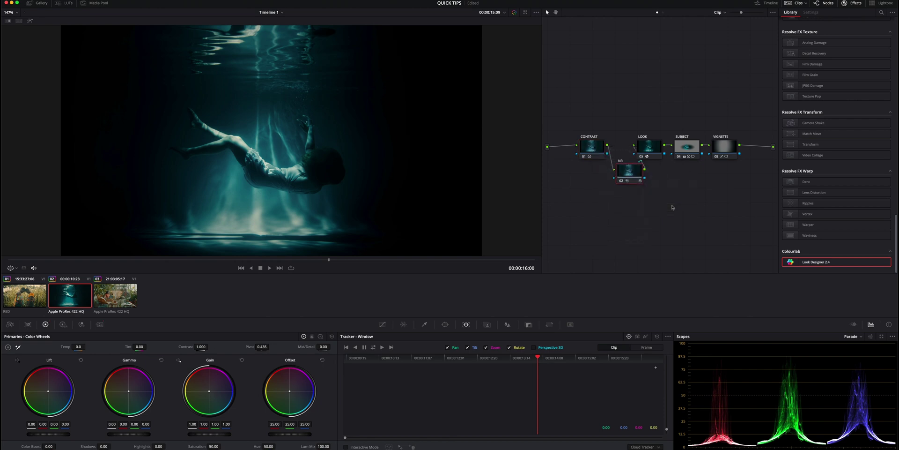
left_click_drag(627, 175, 608, 185)
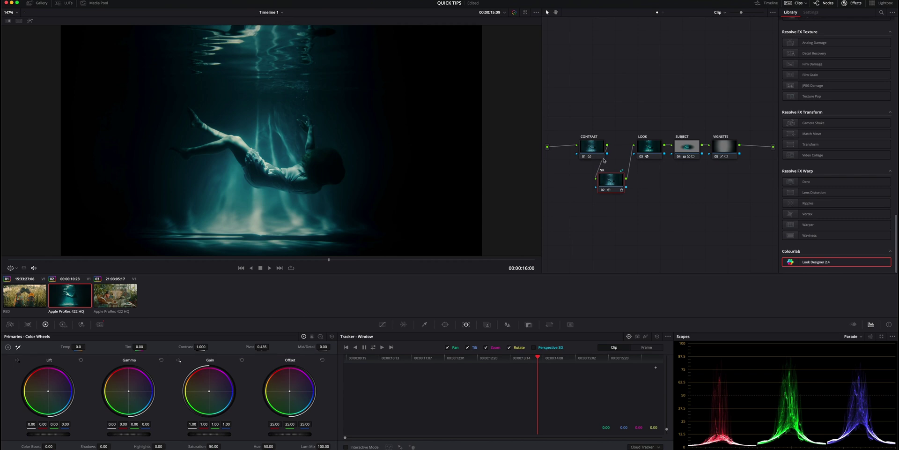
left_click_drag(596, 150, 616, 178)
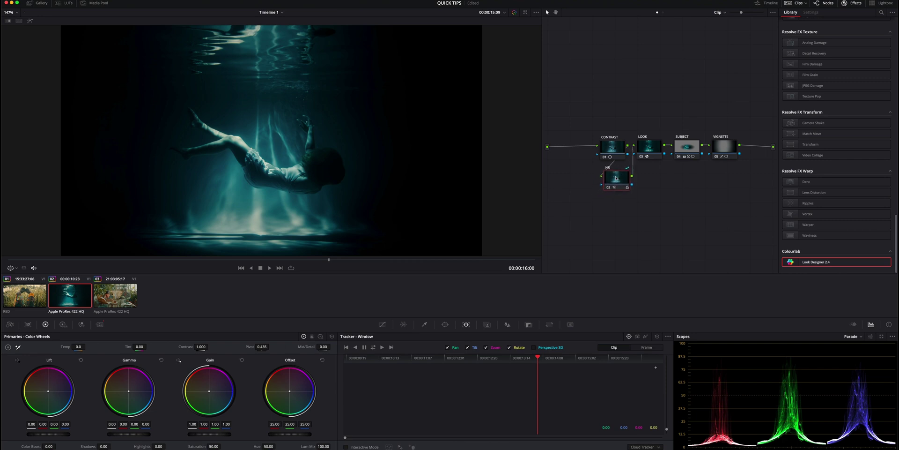
left_click_drag(616, 178, 578, 150)
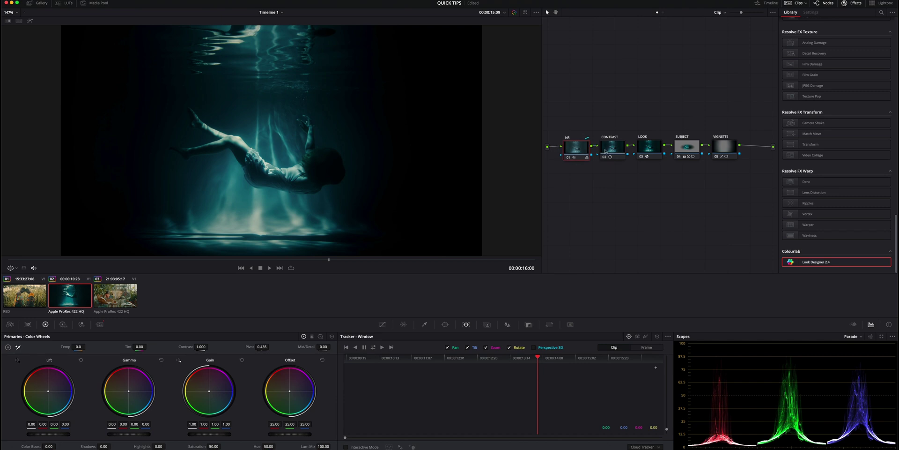
left_click(115, 295)
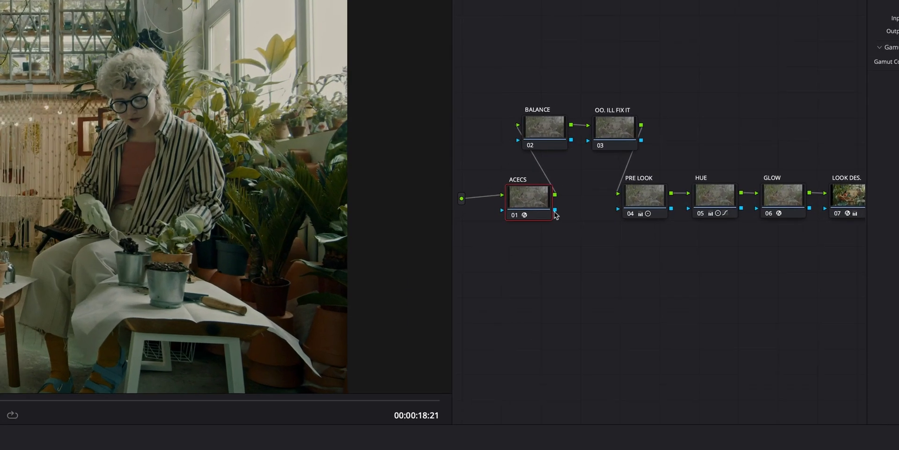
Add the shared NR node after ACECS and position it below ACECS in the graph
right_click(589, 145)
mouse_move(562, 330)
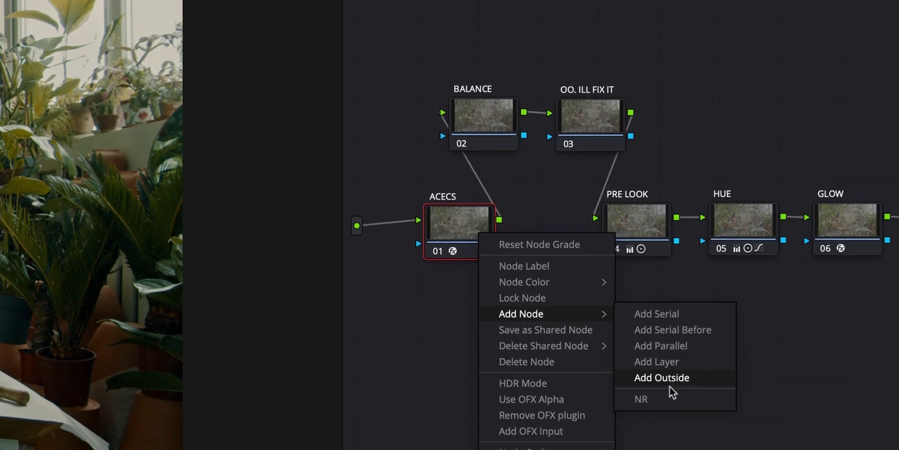
left_click(670, 408)
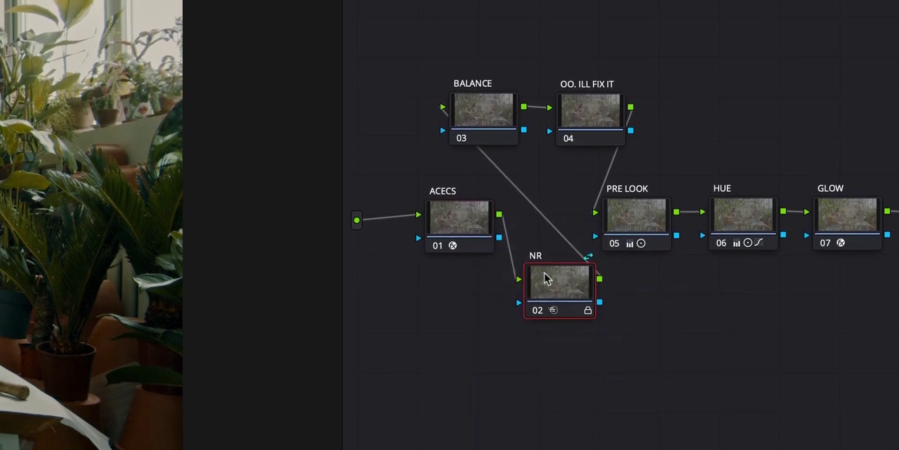
left_click_drag(544, 274, 516, 357)
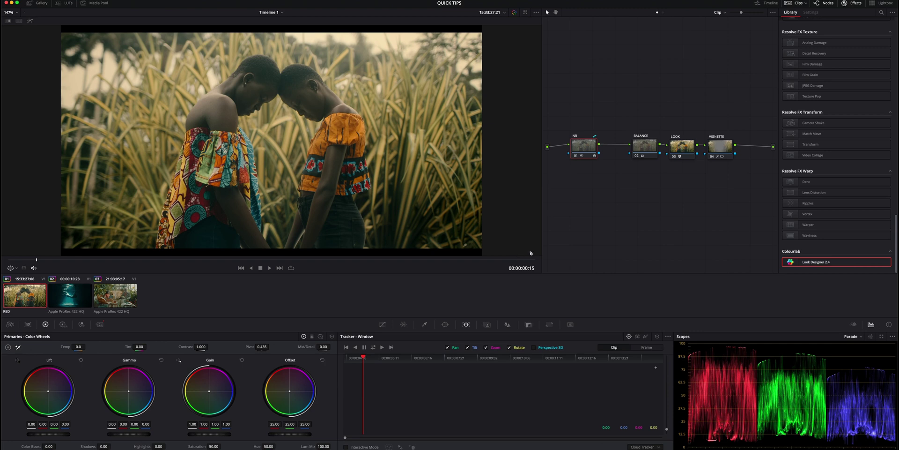
Disable the NR node and step through the clip thumbnails to compare
key("super+d")
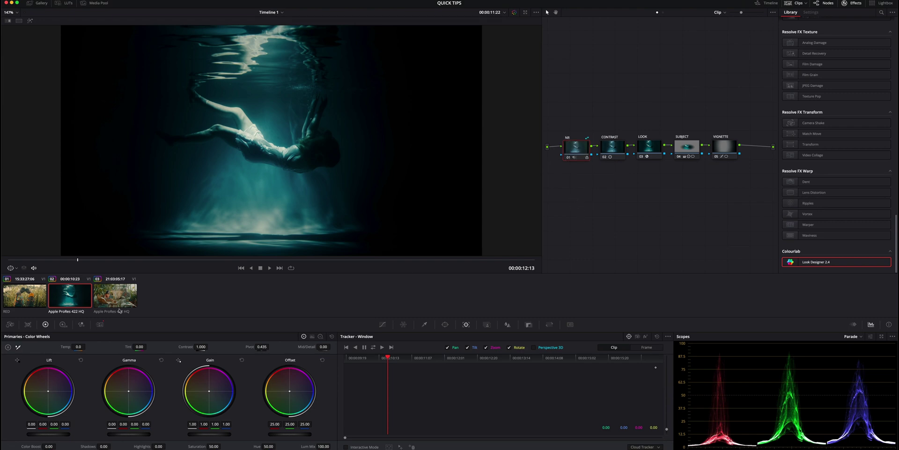
left_click(115, 295)
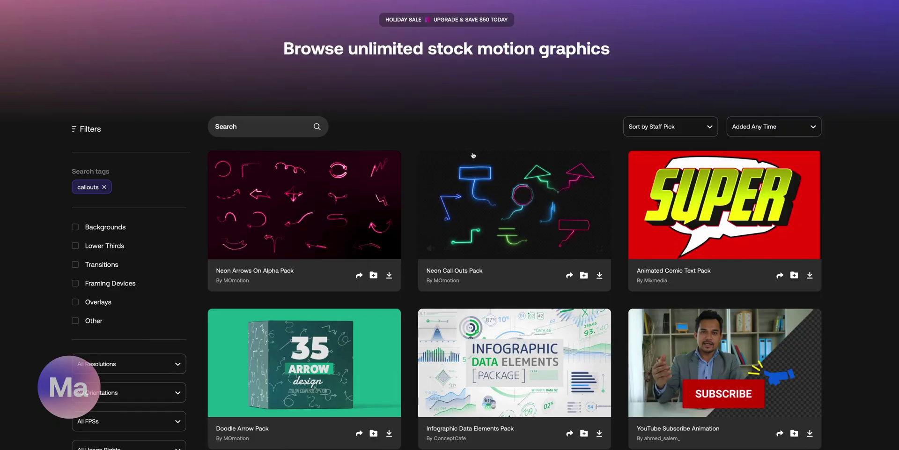
Scroll through the Motion Array callouts motion graphics results
scroll(473, 155, "down", 2)
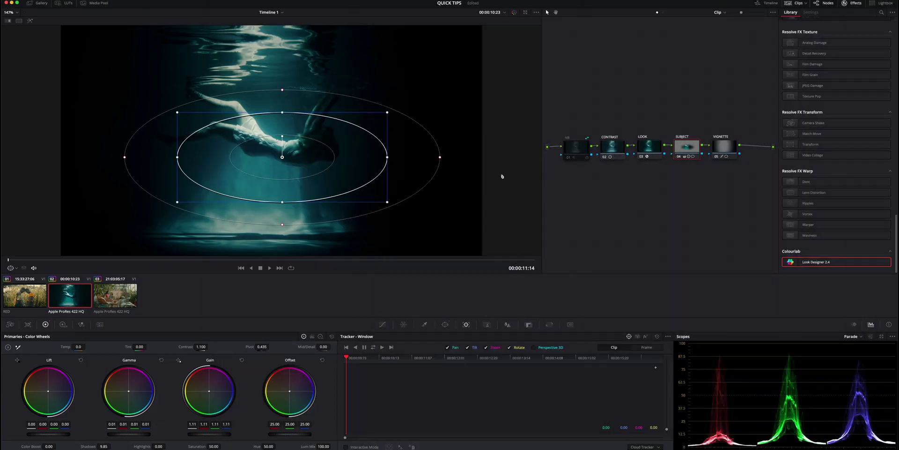
Raise and reshape the SUBJECT window over the swimmer, comparing against the bypassed grade
left_click_drag(295, 150, 291, 137)
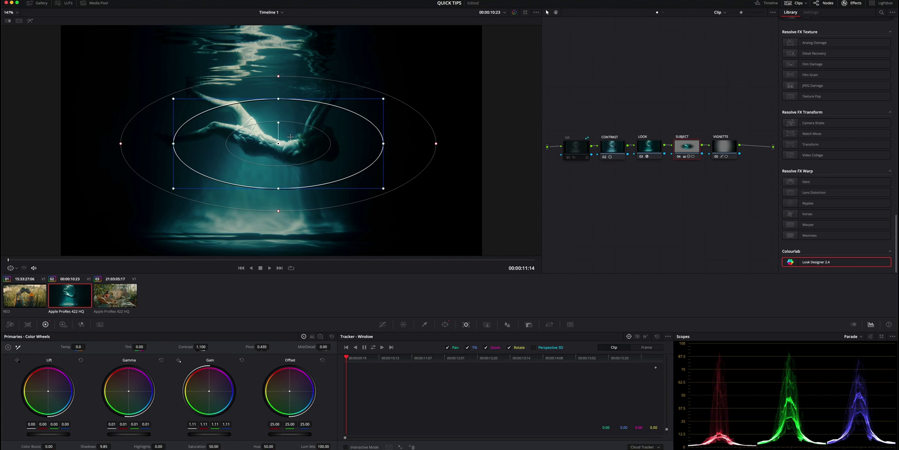
key("shift+d")
left_click_drag(143, 172, 162, 178)
key("shift+d")
left_click(382, 324)
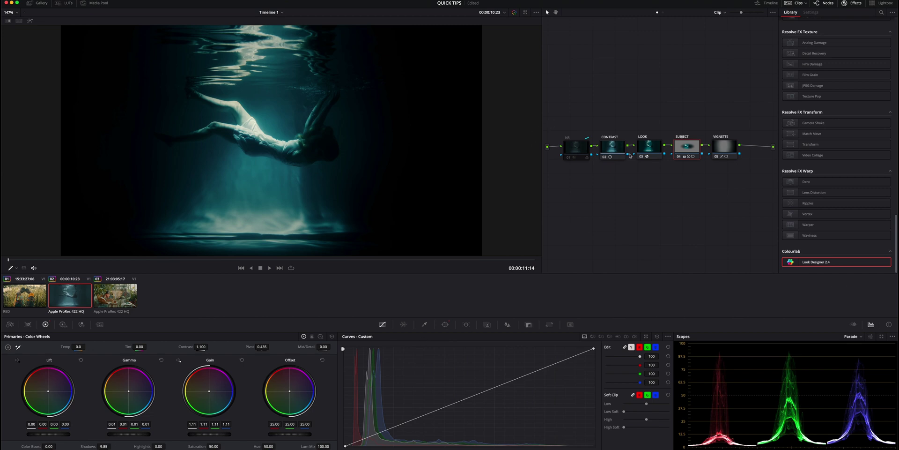
Review the LOOK, CONTRAST, VIGNETTE and SUBJECT nodes, toggling bypass to see the flat log image
left_click(613, 149)
left_click(642, 156)
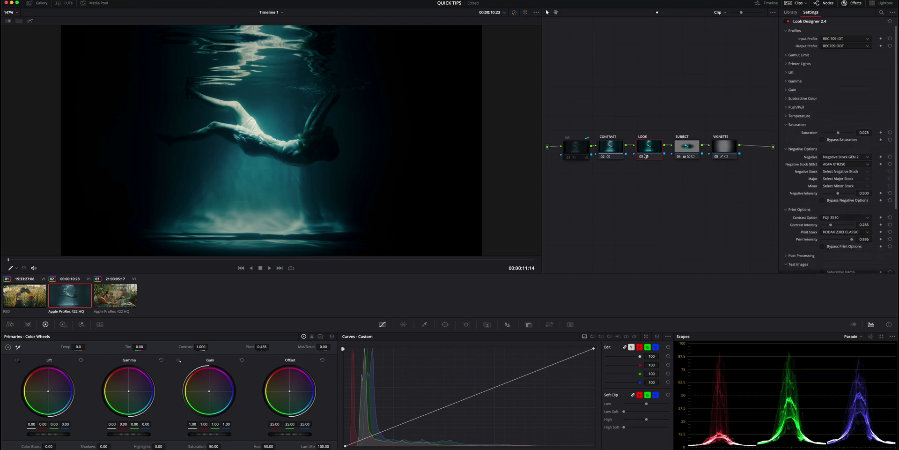
left_click(610, 148)
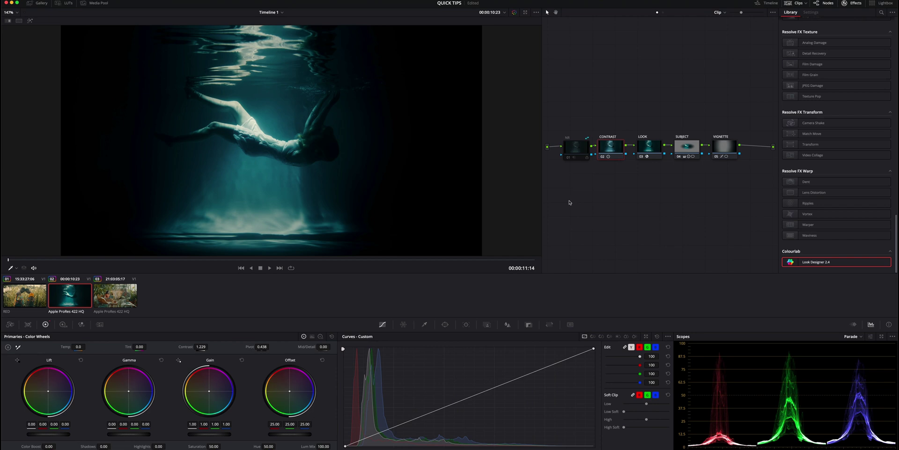
key("shift+d")
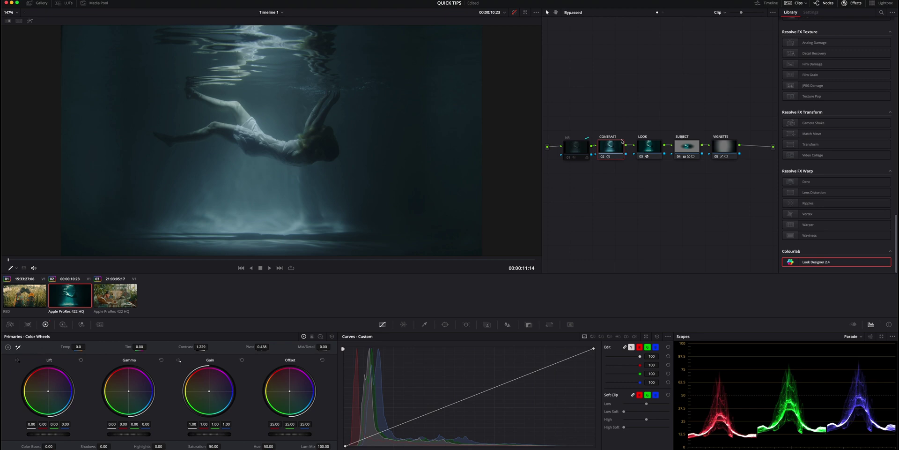
key("shift+d")
key("shift+d")
key("shift+d")
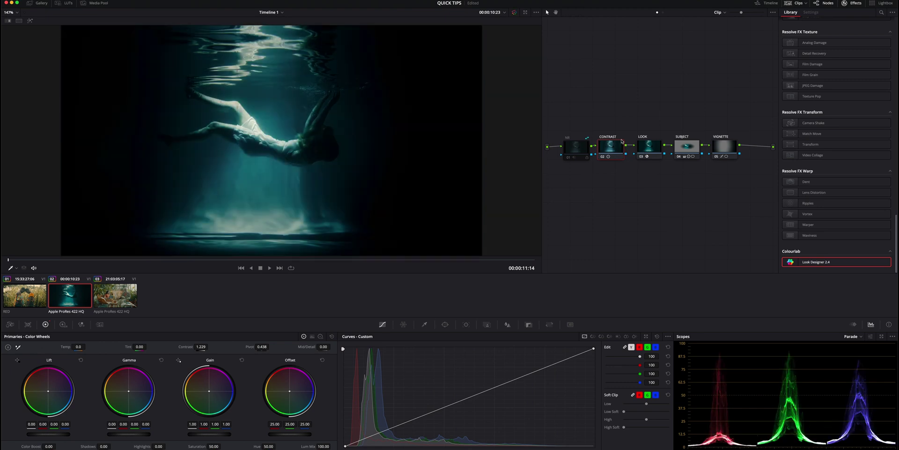
left_click(725, 147)
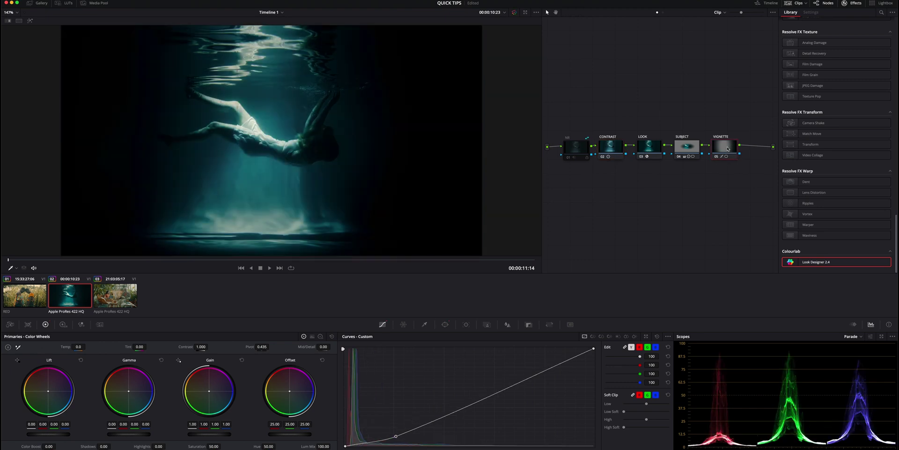
key("ctrl+d")
key("ctrl+d")
key("ctrl+d")
key("ctrl+d")
left_click(727, 157)
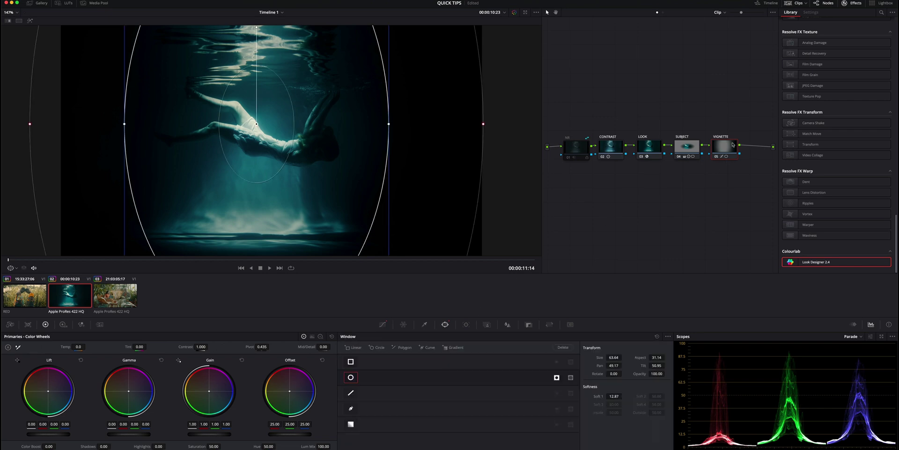
left_click(695, 148)
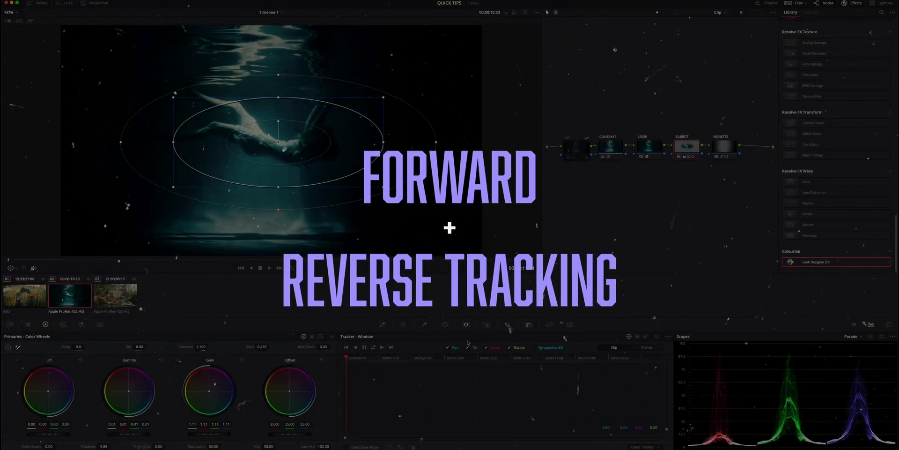
Place the subject window over the swimmer and track it forward, then backward to the start
left_click(466, 324)
left_click_drag(416, 359, 468, 358)
left_click_drag(309, 169, 283, 186)
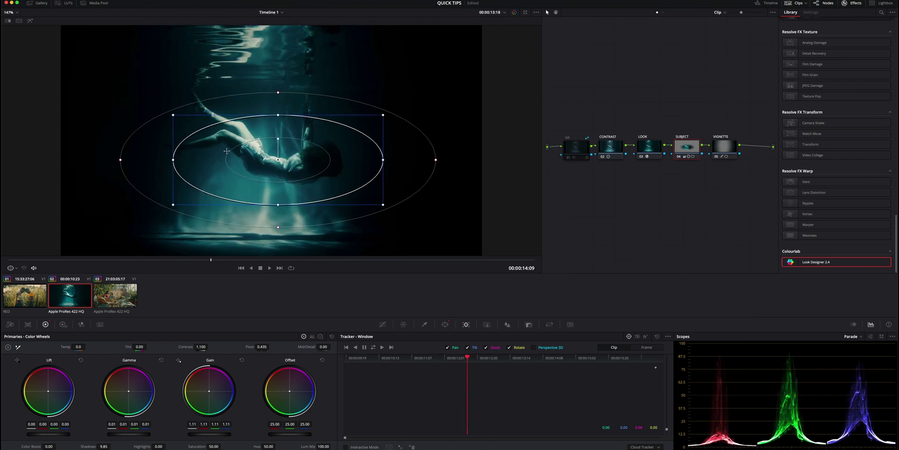
left_click(381, 347)
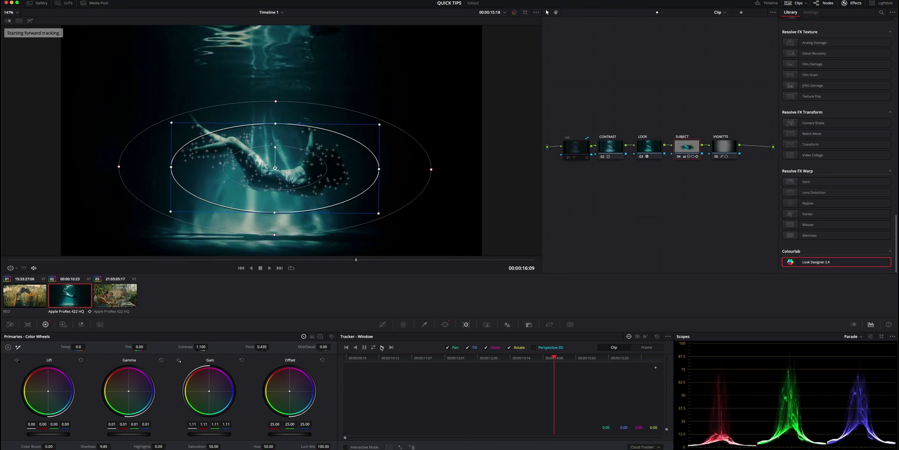
left_click(467, 359)
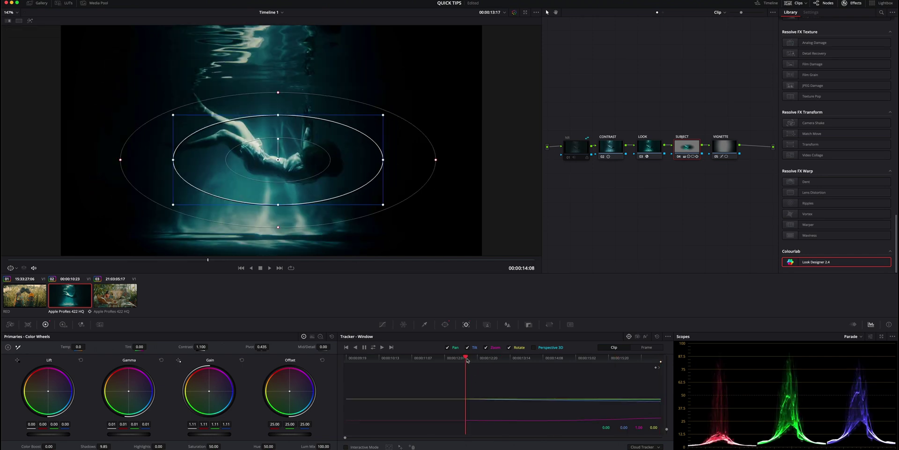
left_click(356, 347)
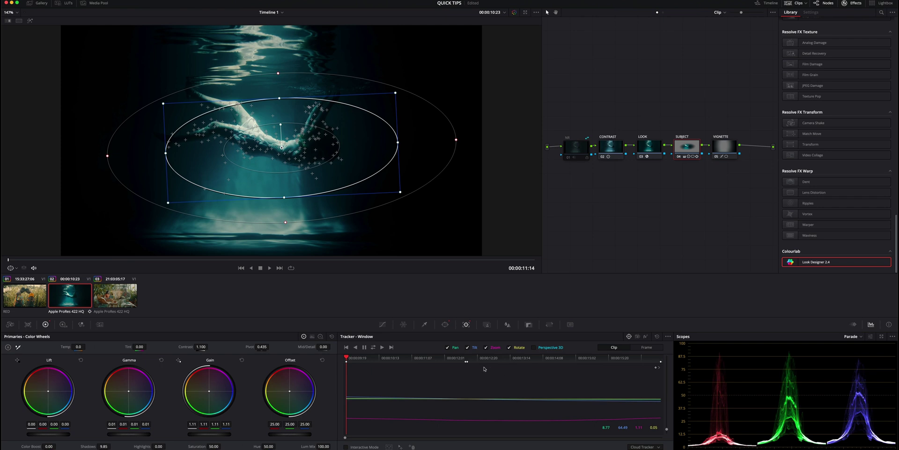
Clear the tracking, re-place the window on the diver, track both ways, then open the plant clip
left_click(657, 336)
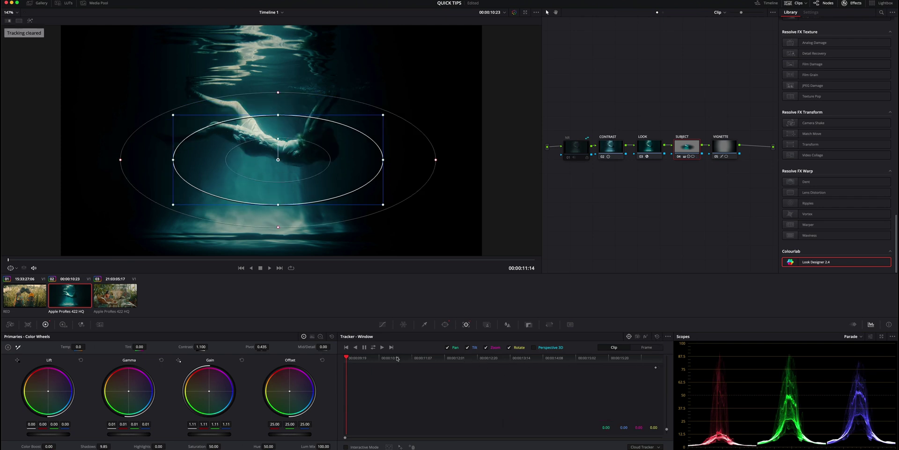
left_click_drag(401, 359, 496, 362)
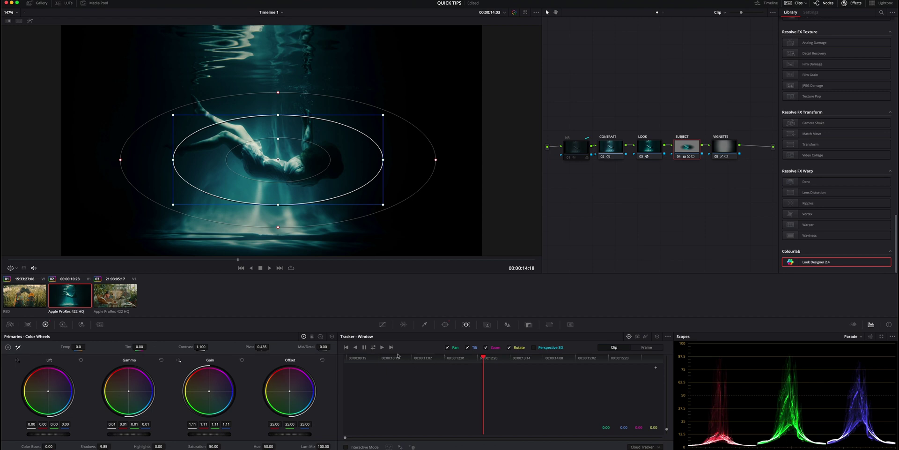
mouse_move(268, 162)
left_mouse_down()
mouse_move(282, 171)
mouse_move(274, 166)
left_mouse_up()
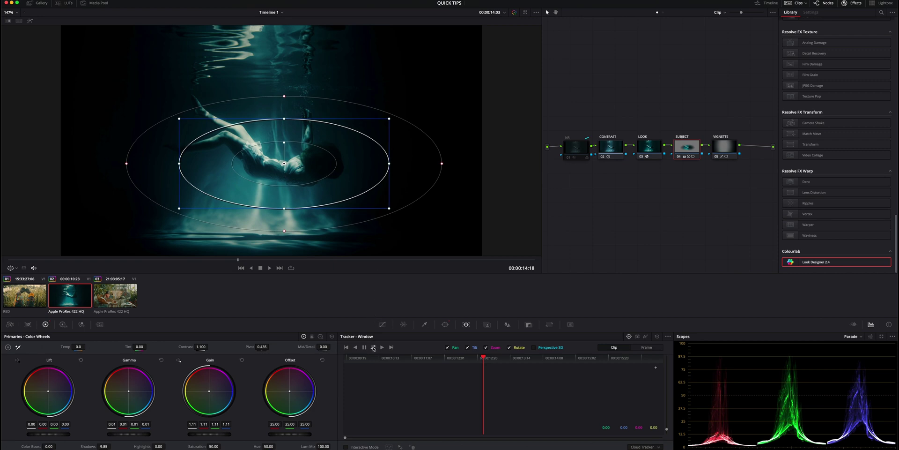
left_click(373, 347)
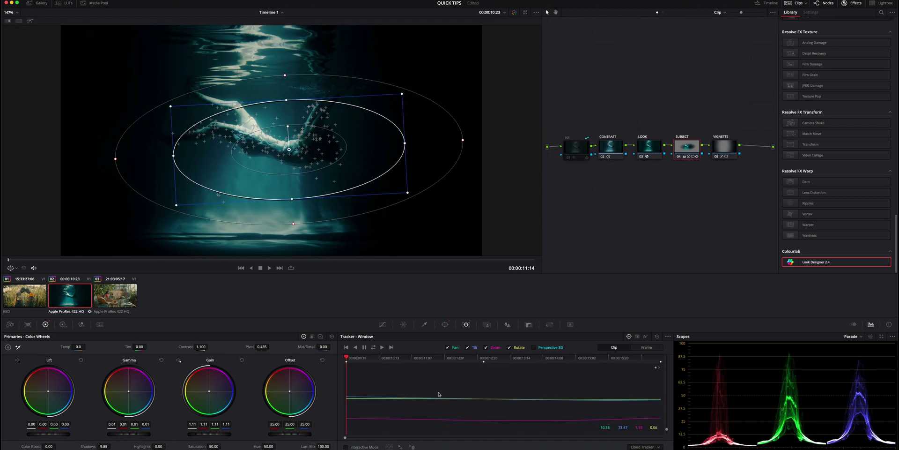
left_click_drag(472, 358, 484, 359)
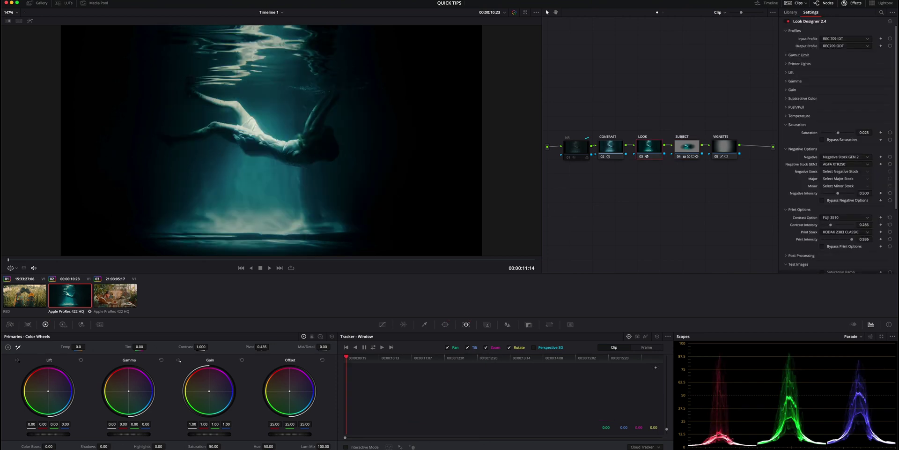
left_click(137, 293)
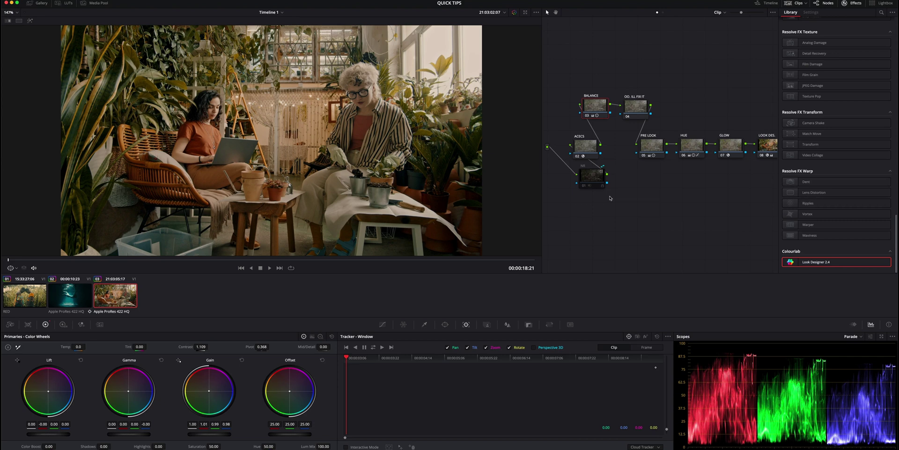
Nudge the BALANCE and OO. ILL FIX IT nodes into slightly new positions in the node tree
left_click_drag(599, 108, 594, 112)
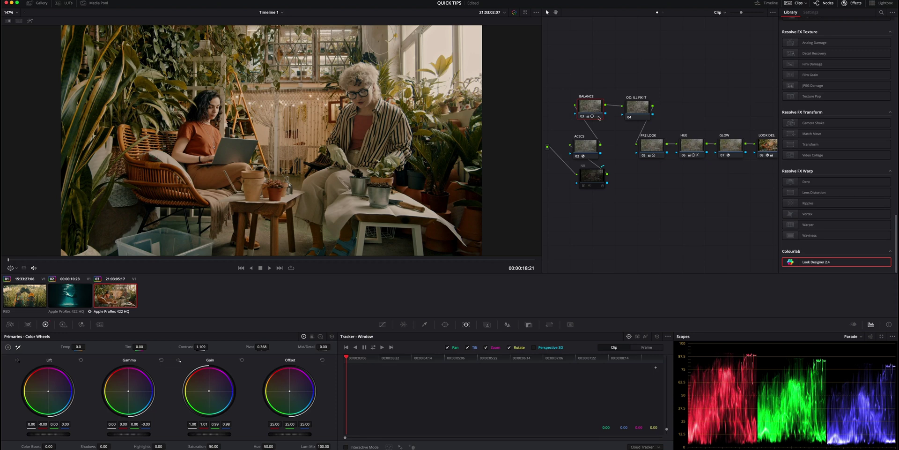
left_click_drag(640, 106, 639, 105)
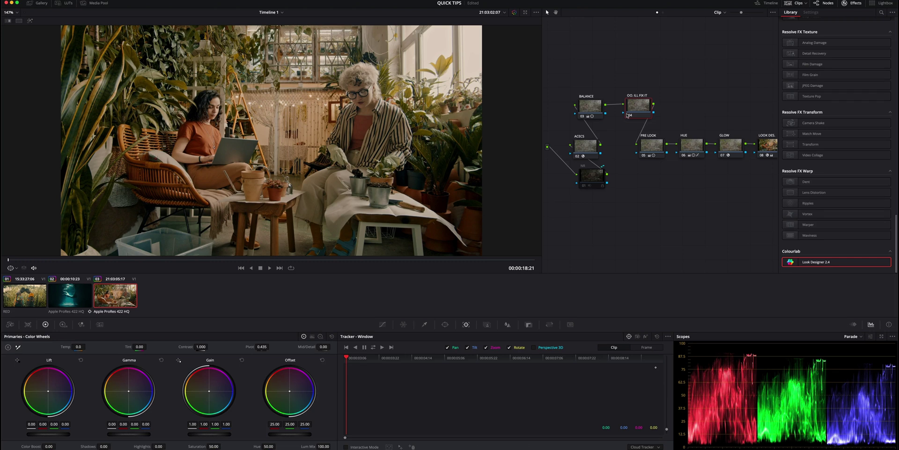
left_click_drag(628, 115, 640, 117)
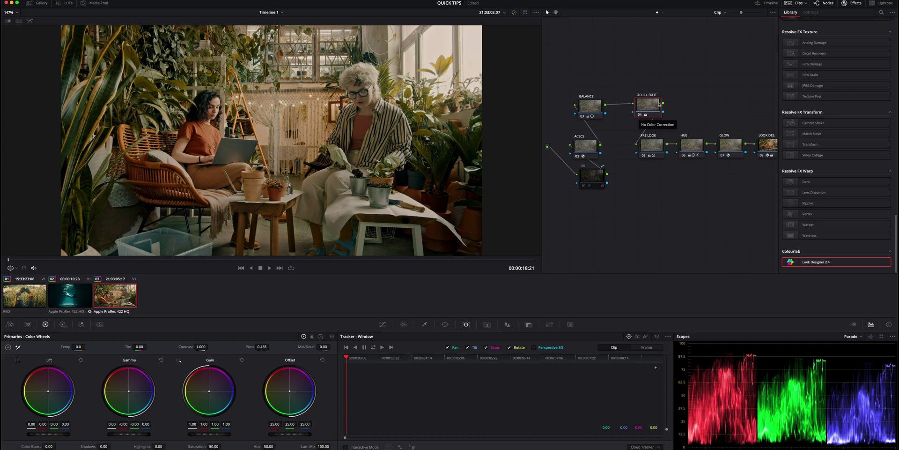
left_click_drag(659, 104, 655, 107)
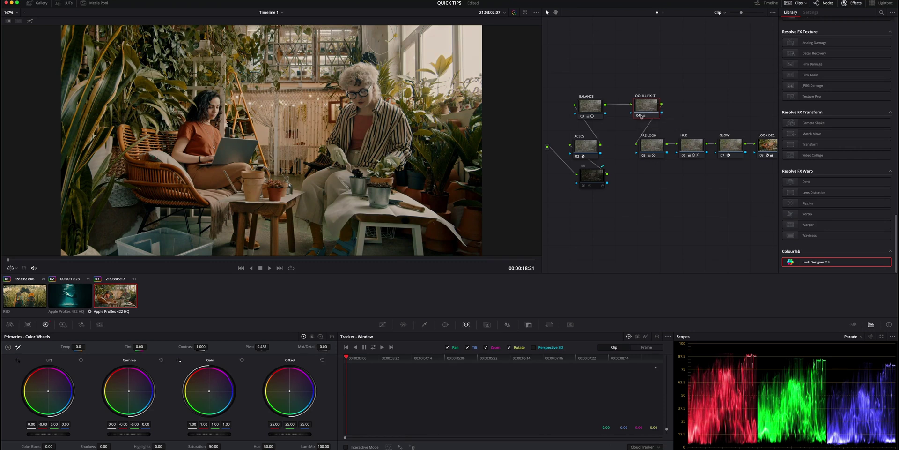
left_click(599, 111)
left_click_drag(646, 111, 645, 110)
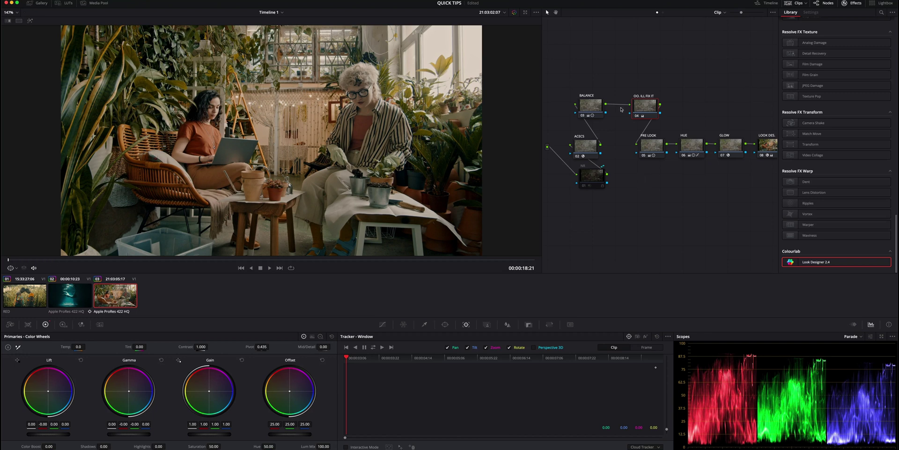
left_click_drag(651, 109, 642, 108)
Dismiss the OO. ILL FIX IT context menu and shift the BALANCE node up and left
right_click(641, 109)
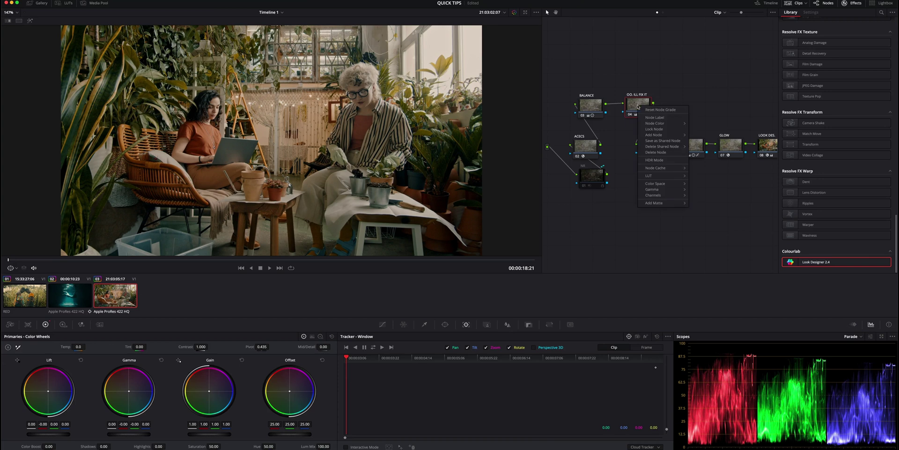
left_click(643, 109)
left_click(595, 109)
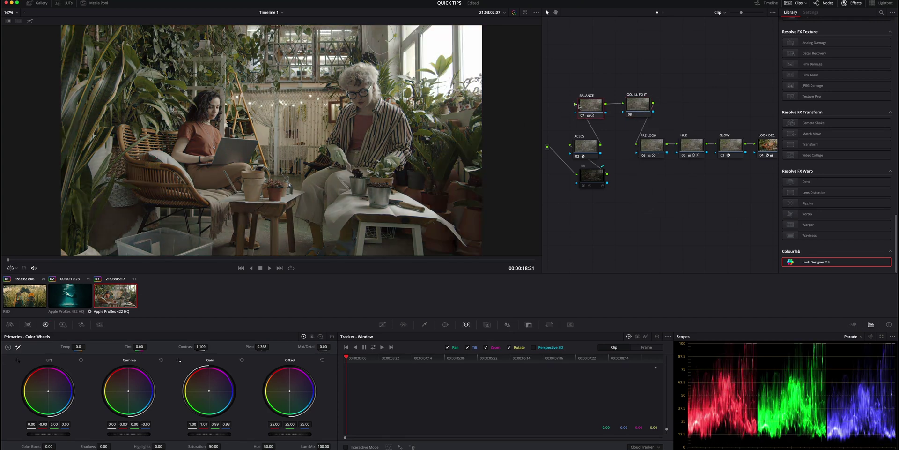
left_click_drag(586, 108, 583, 106)
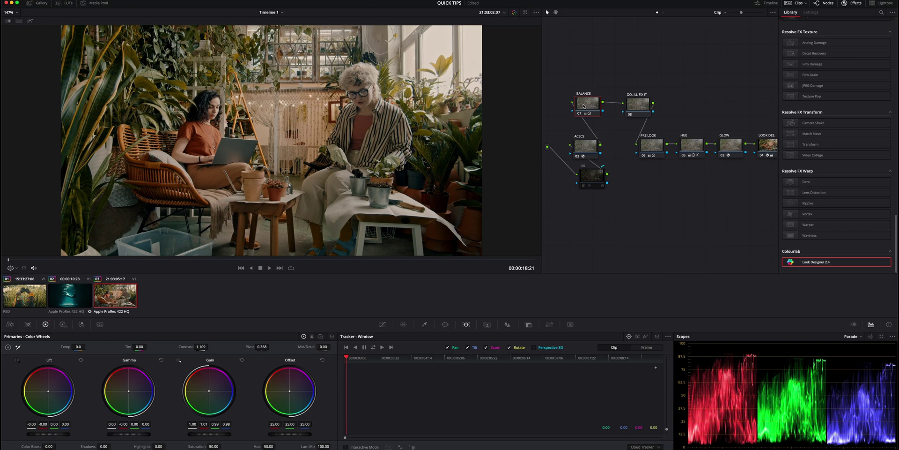
left_click_drag(584, 105, 579, 104)
Rearrange the OO. ILL FIX IT and BALANCE nodes so they sit closer together
left_click_drag(651, 106, 649, 102)
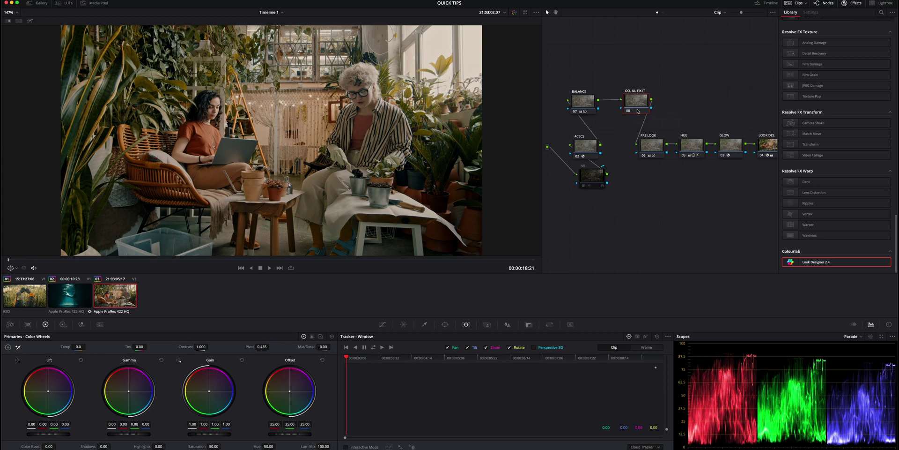
left_click_drag(640, 112, 639, 106)
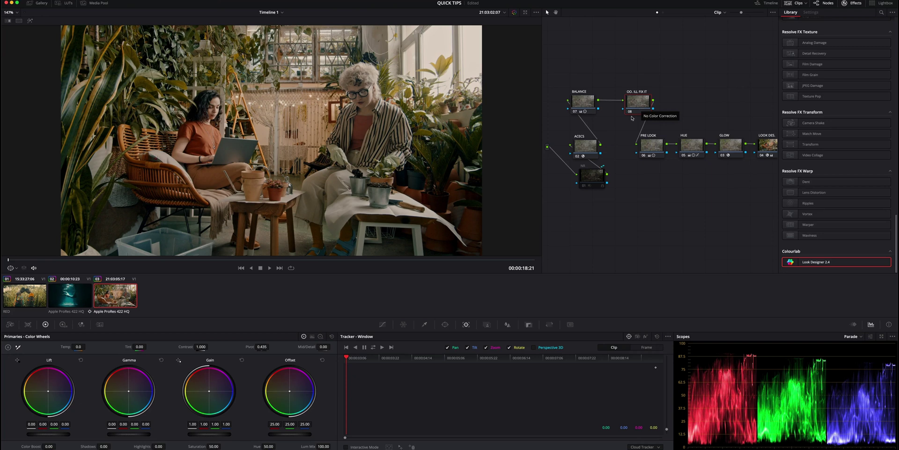
left_click_drag(638, 106, 639, 105)
left_click_drag(583, 101, 586, 97)
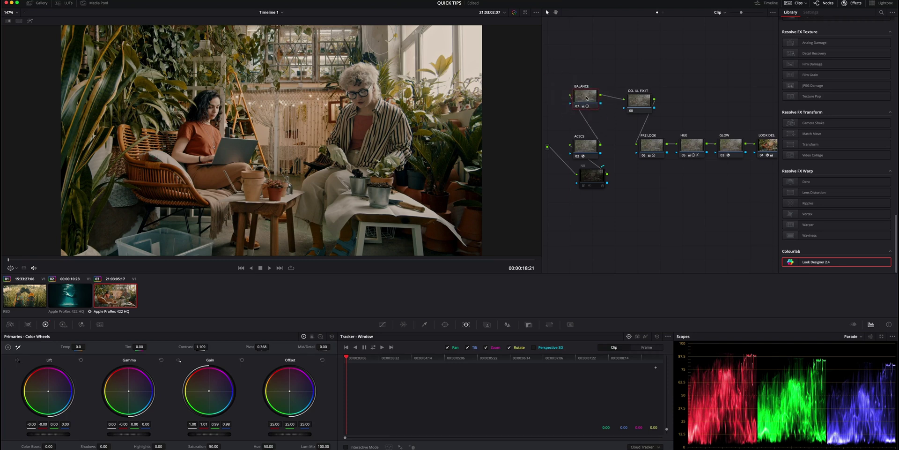
left_click_drag(639, 99, 652, 97)
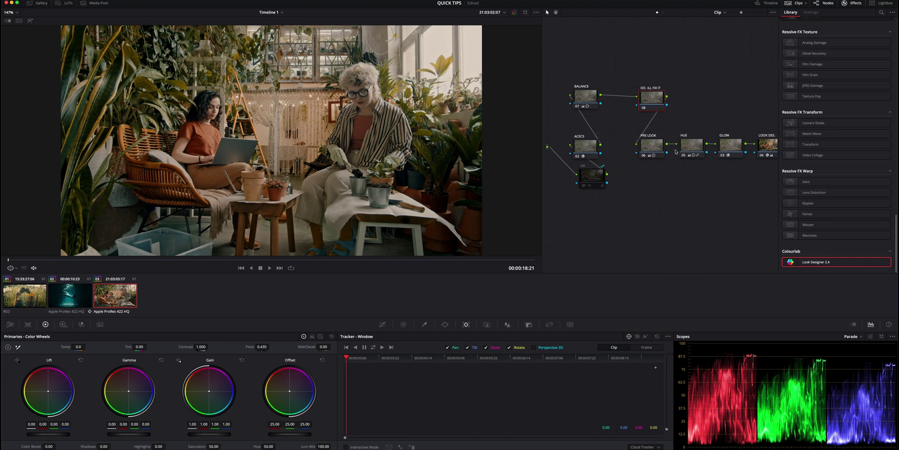
mouse_move(588, 105)
left_mouse_down()
mouse_move(594, 100)
mouse_move(578, 102)
left_mouse_up()
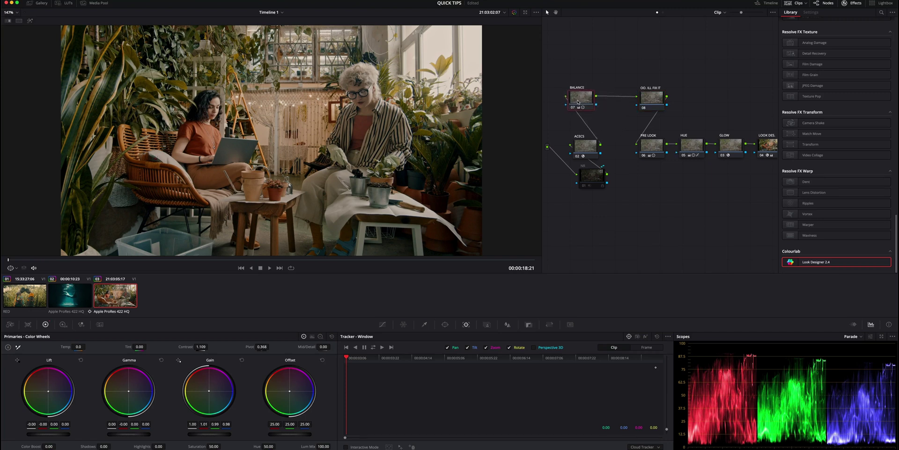
left_click_drag(650, 103, 588, 102)
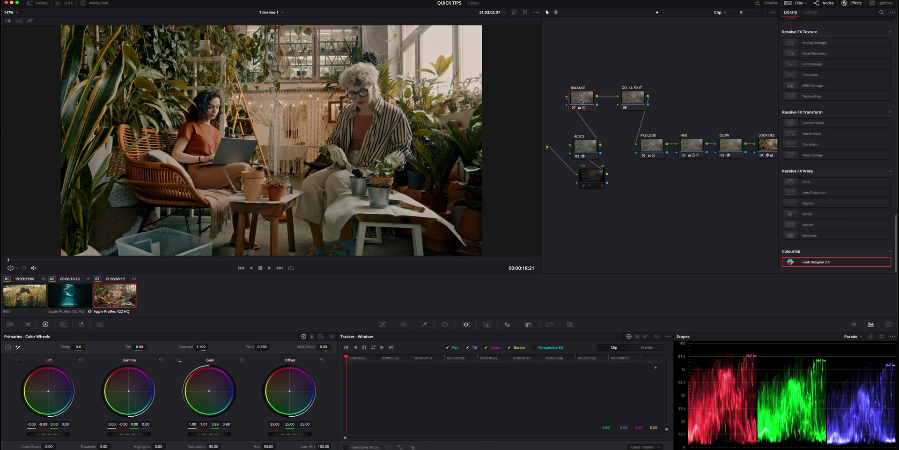